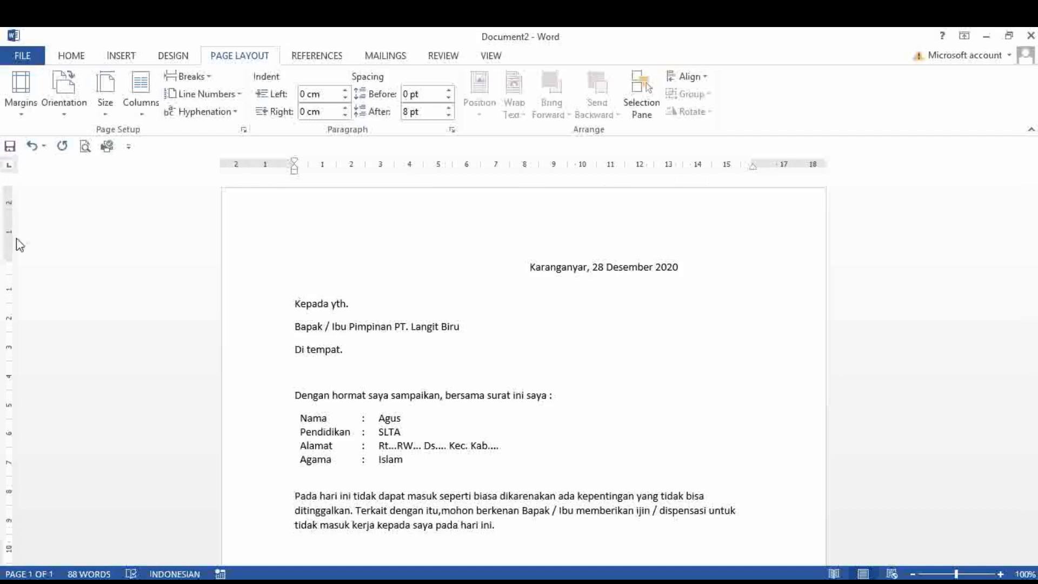
- Apply the last custom margin setting to the letter: top 4 cm, left 4 cm, bottom 3 cm and right 3 cm
scroll(523, 373, "down", 10)
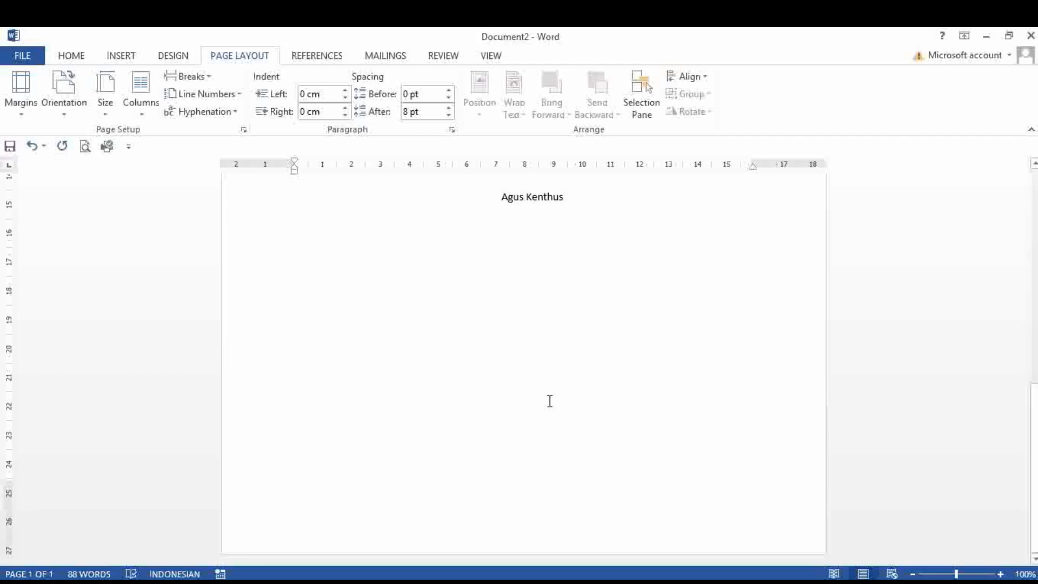
left_click_drag(1035, 436, 1036, 223)
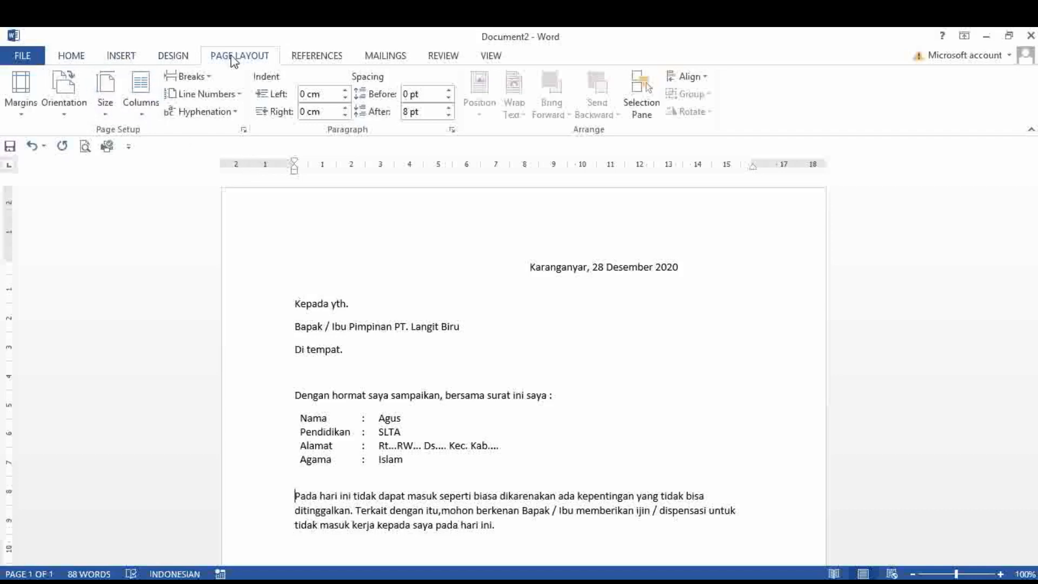
left_click(21, 119)
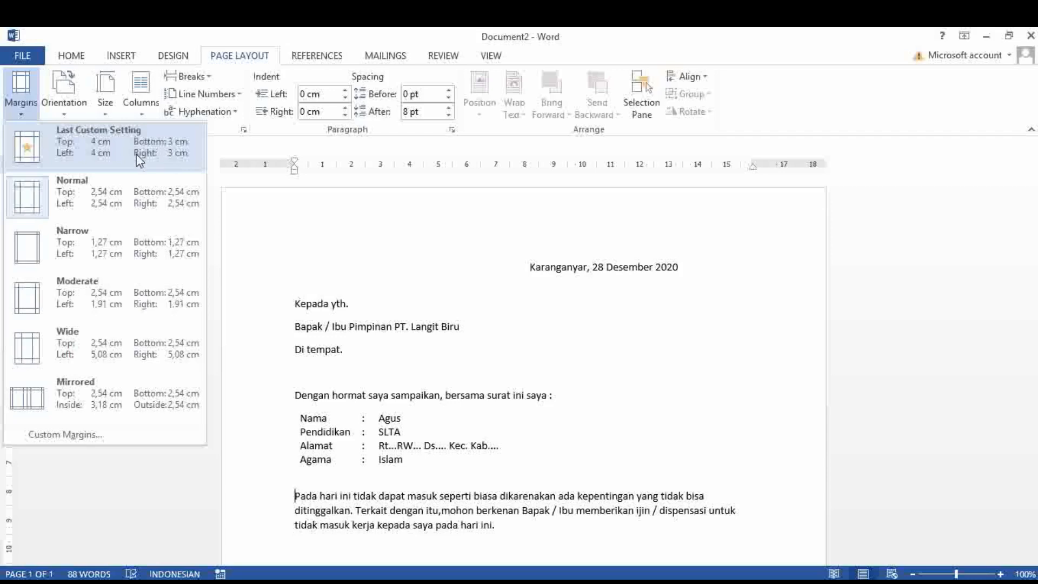
left_click(109, 153)
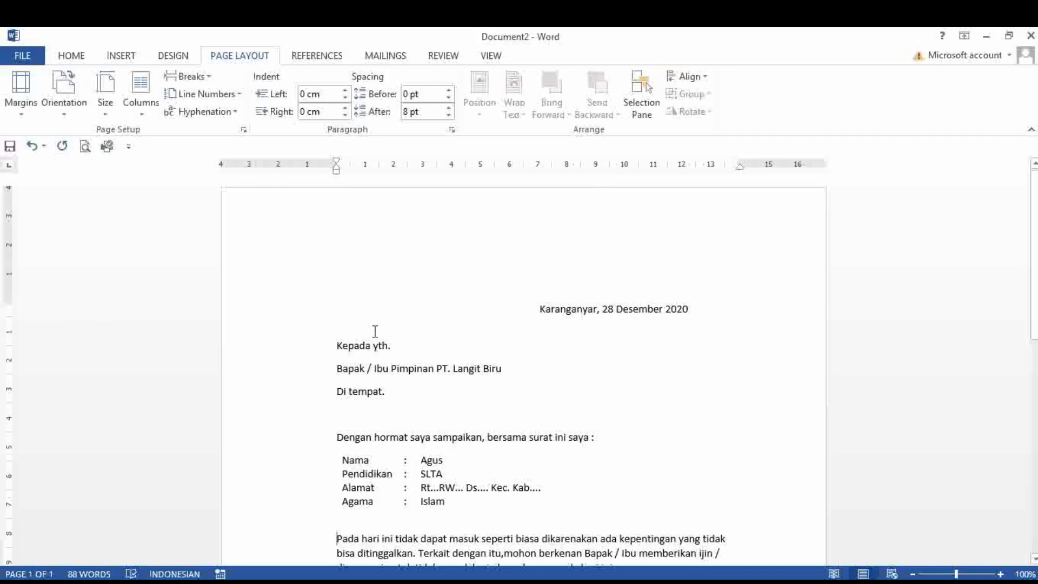
scroll(523, 368, "down", 10)
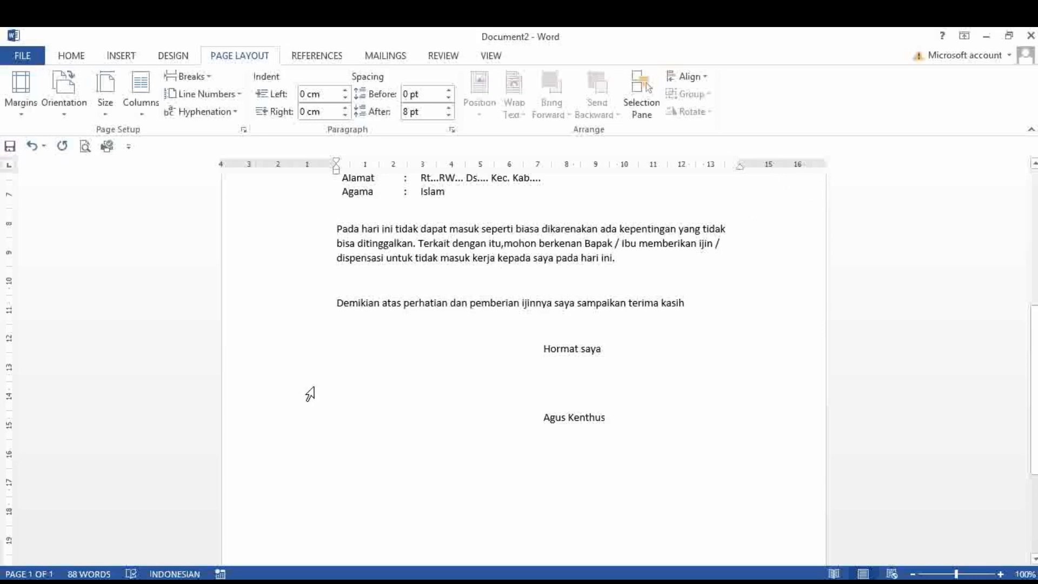
scroll(1036, 311, "down", 2)
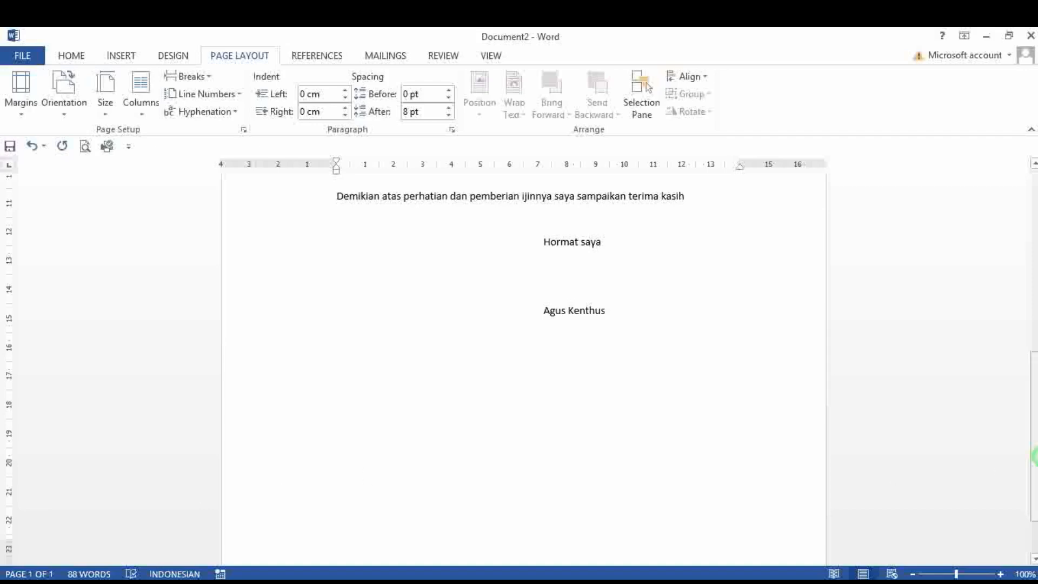
scroll(1034, 454, "down", 2)
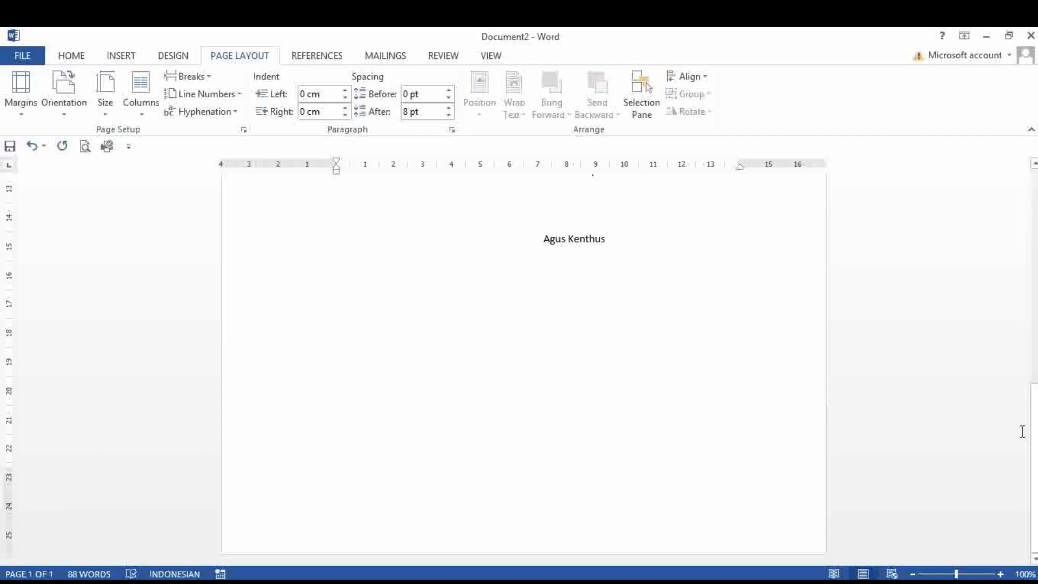
scroll(1030, 443, "up", 10)
scroll(1030, 443, "up", 2)
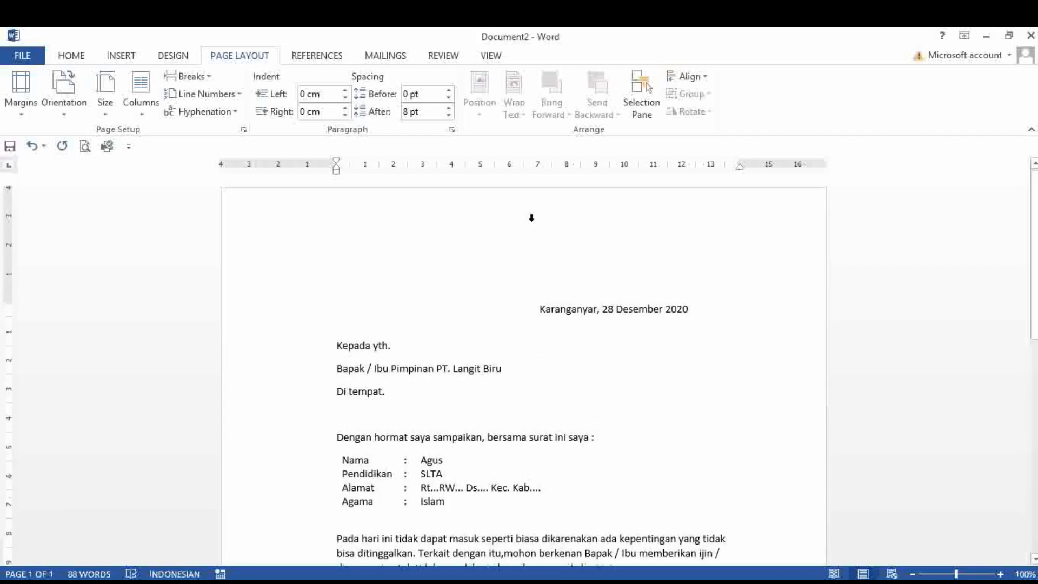
- Set custom page margins of 3,5 cm at the top and 3,5 cm at the left, with portrait orientation, for the whole document
left_click(12, 112)
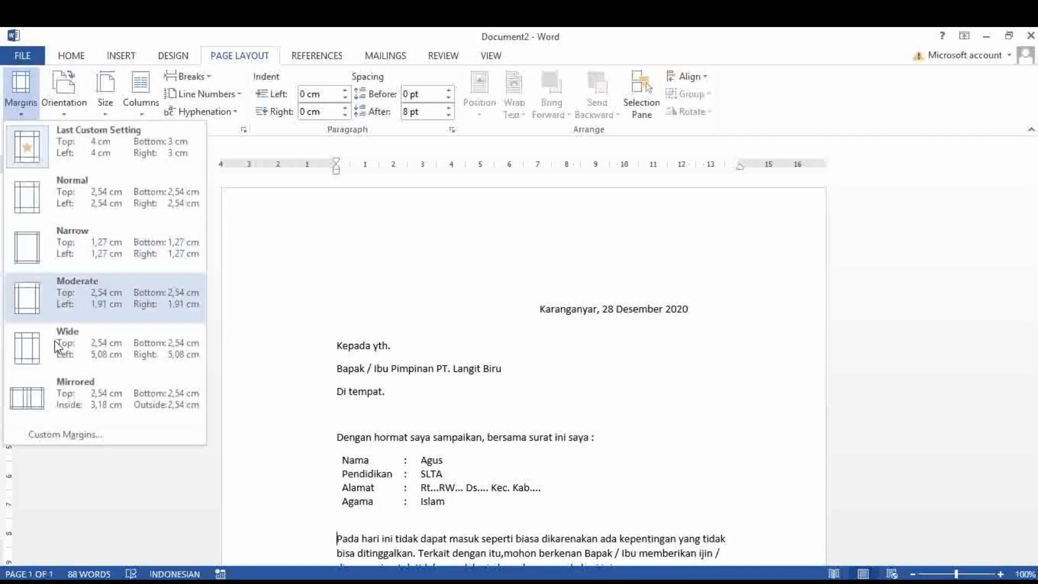
left_click(70, 436)
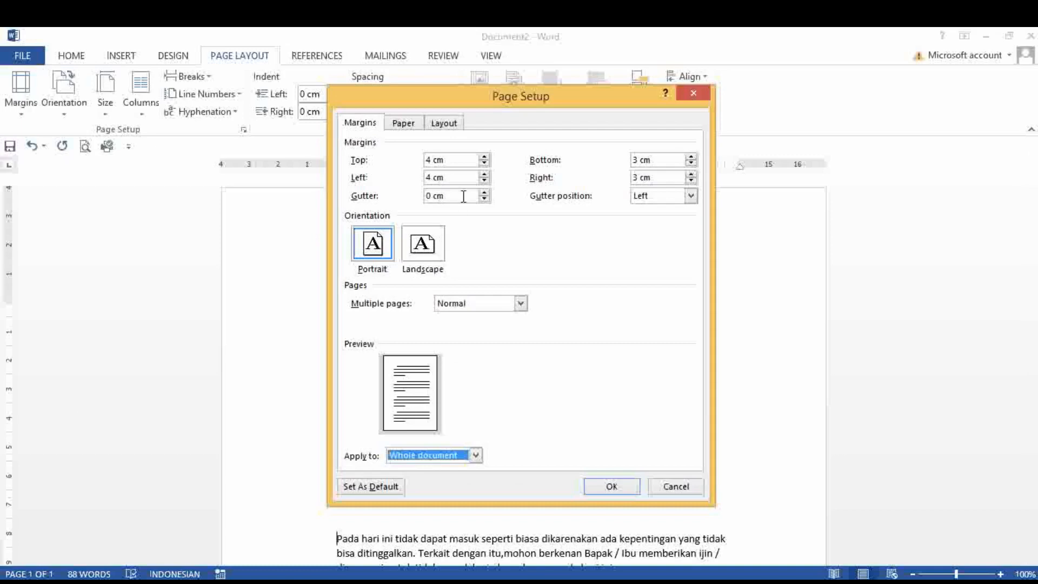
left_click(432, 162)
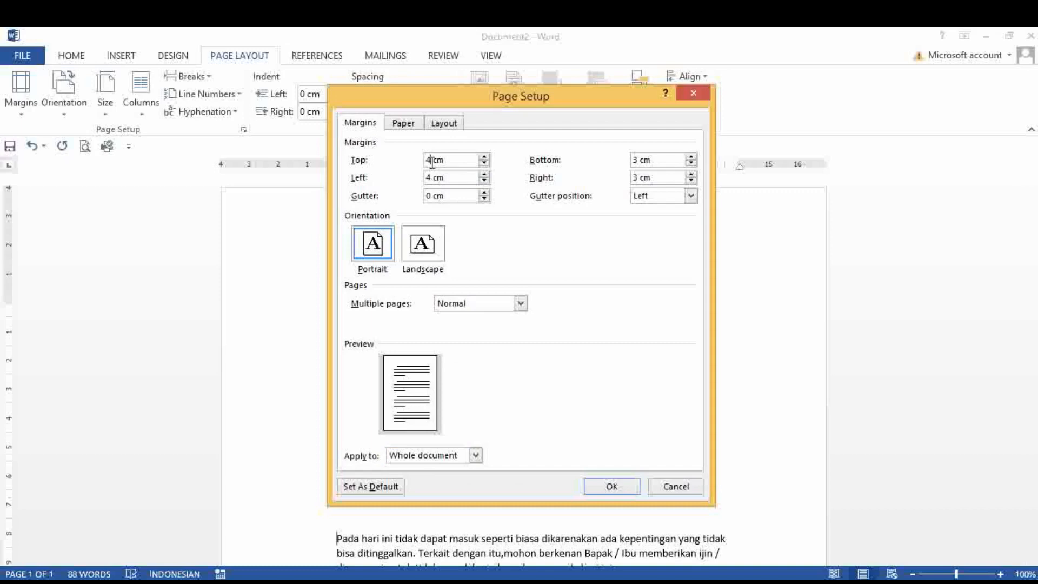
key("BackSpace")
type("3,5")
left_click(432, 179)
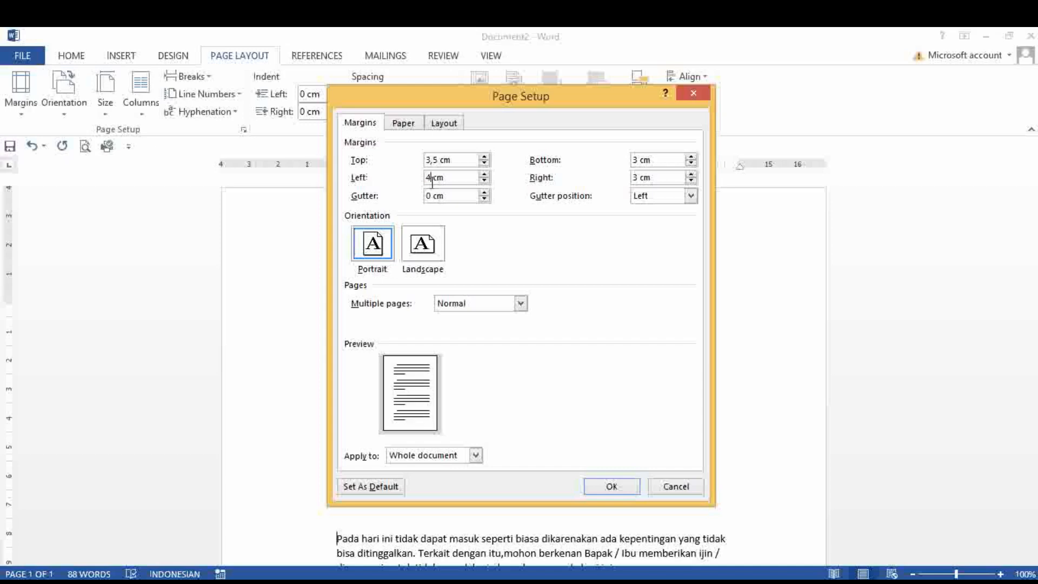
key("BackSpace")
type("5")
left_click(426, 259)
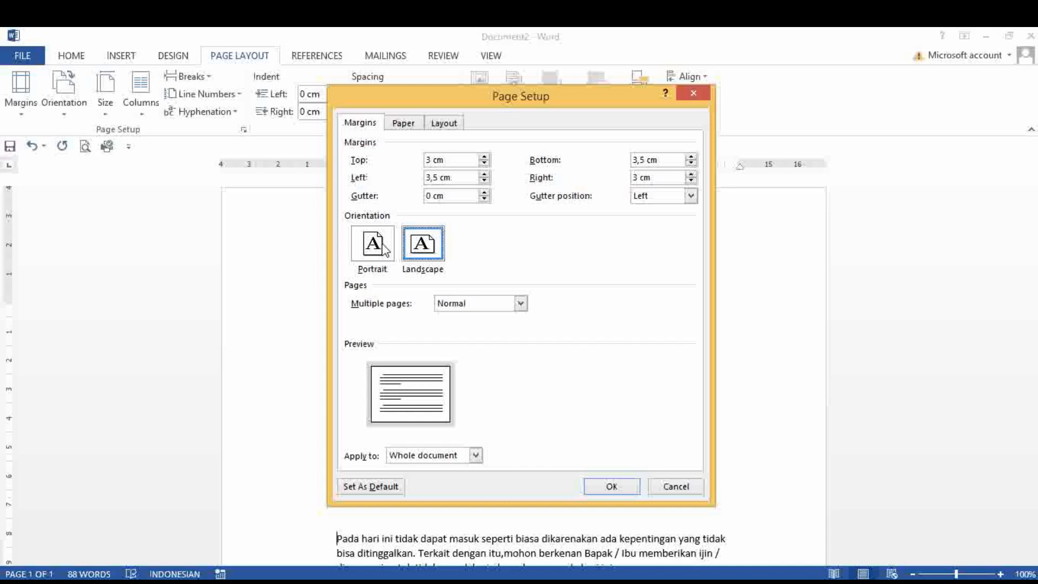
left_click(383, 250)
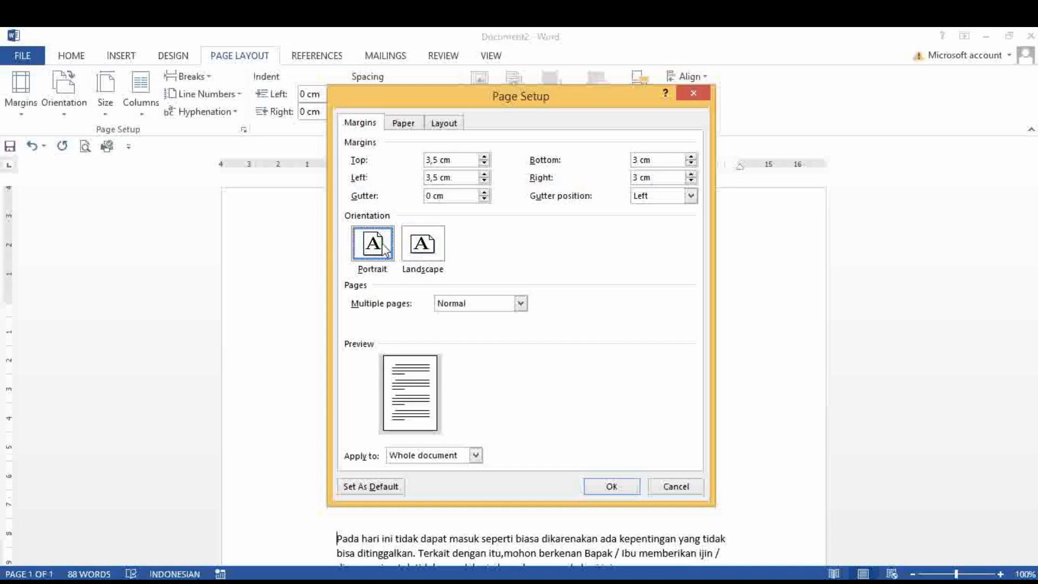
left_click(612, 487)
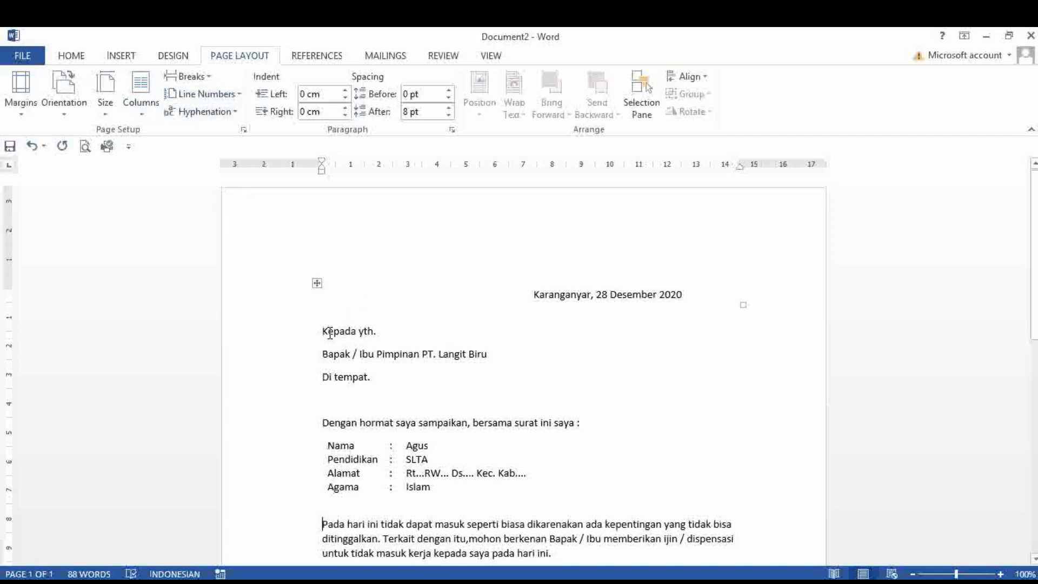
- Format the word "Kepada" in the salutation line in Times New Roman at size 12
left_click(67, 58)
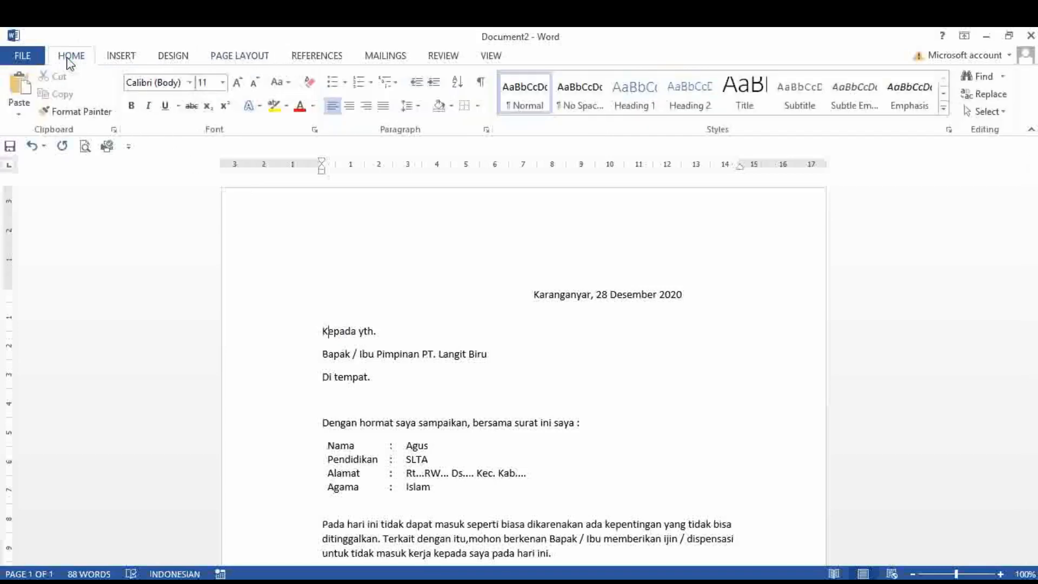
left_click(190, 84)
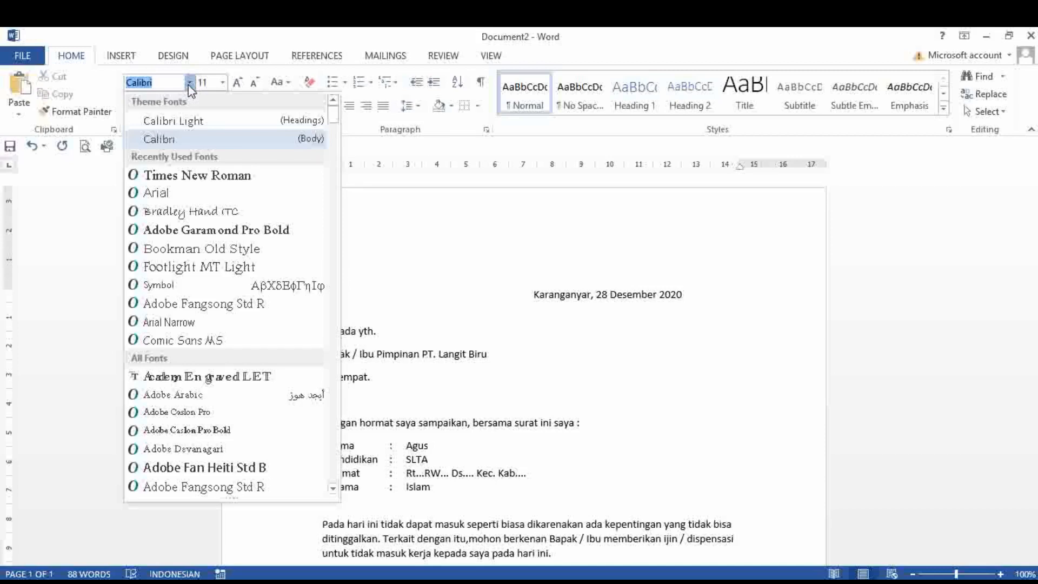
left_click(190, 176)
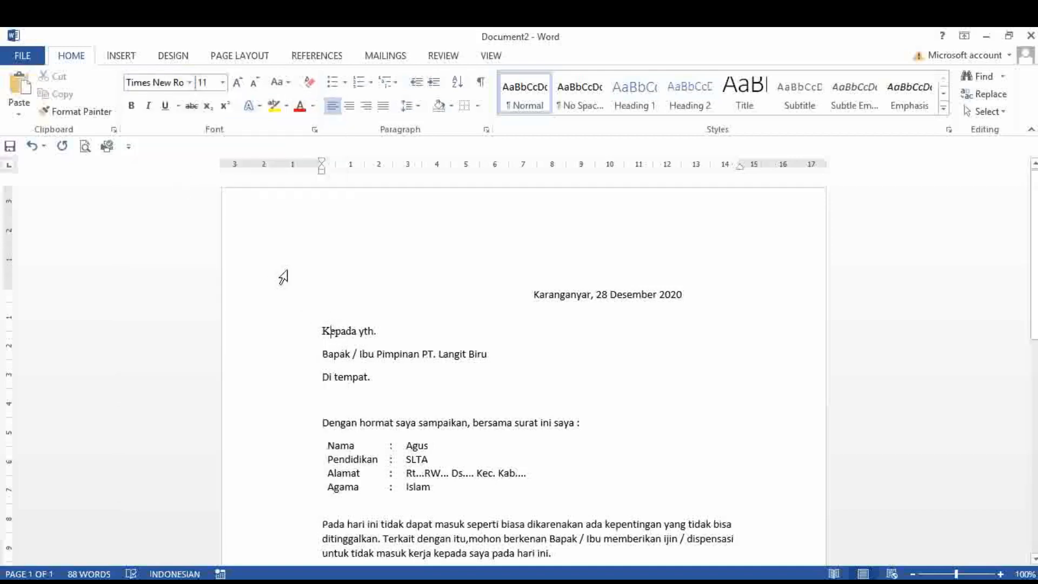
left_click(222, 84)
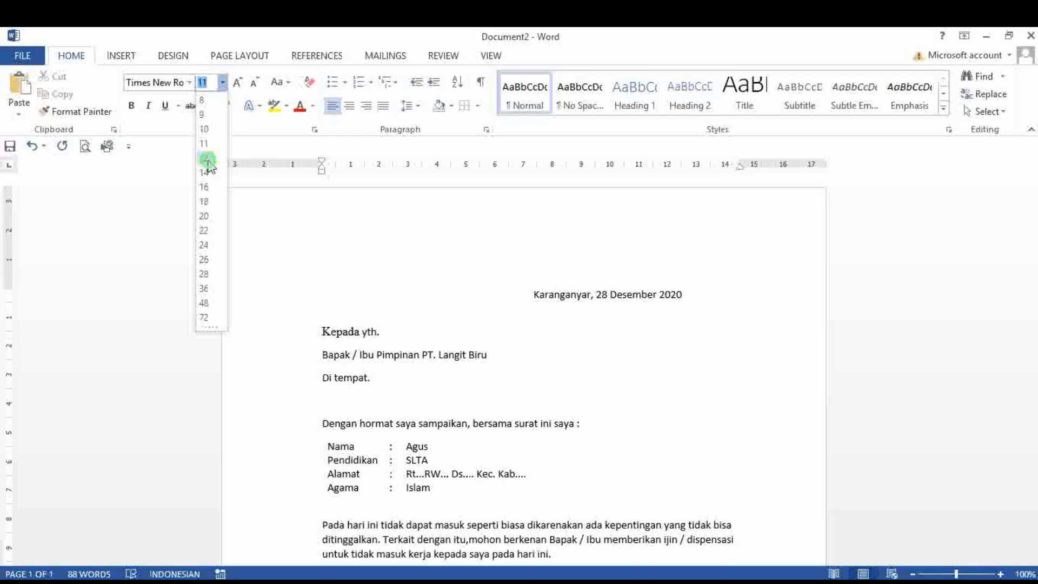
left_click(206, 158)
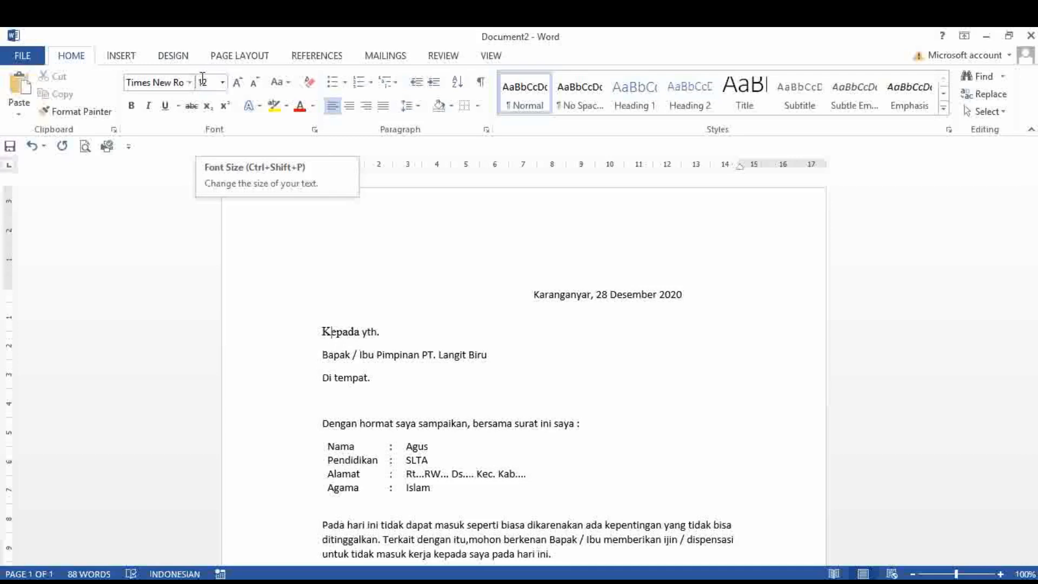
- Set the "Kepada yth." paragraph's spacing after to 0 pt and its line spacing to 1,5 lines
left_click(487, 130)
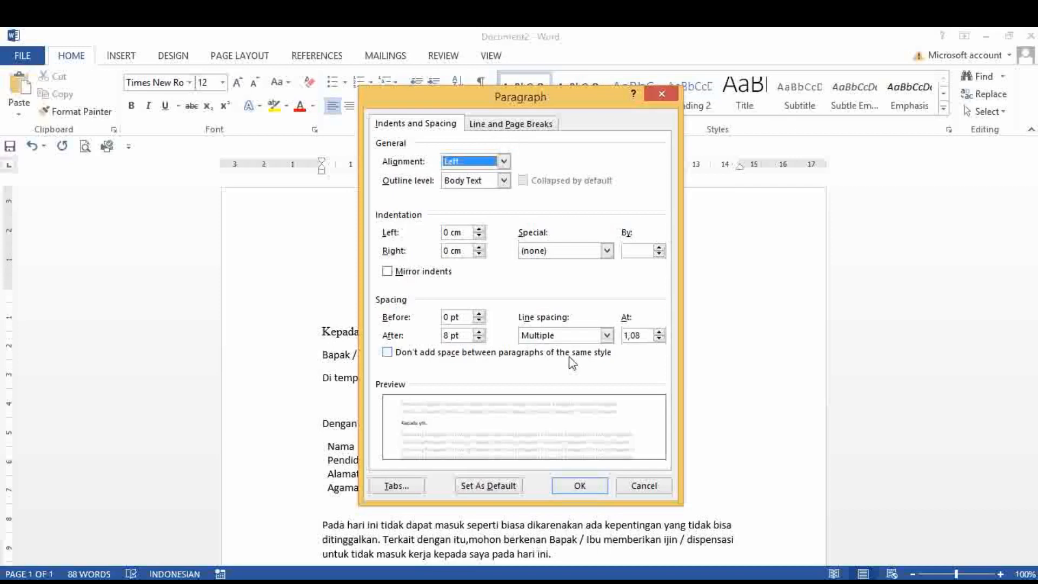
left_click(645, 486)
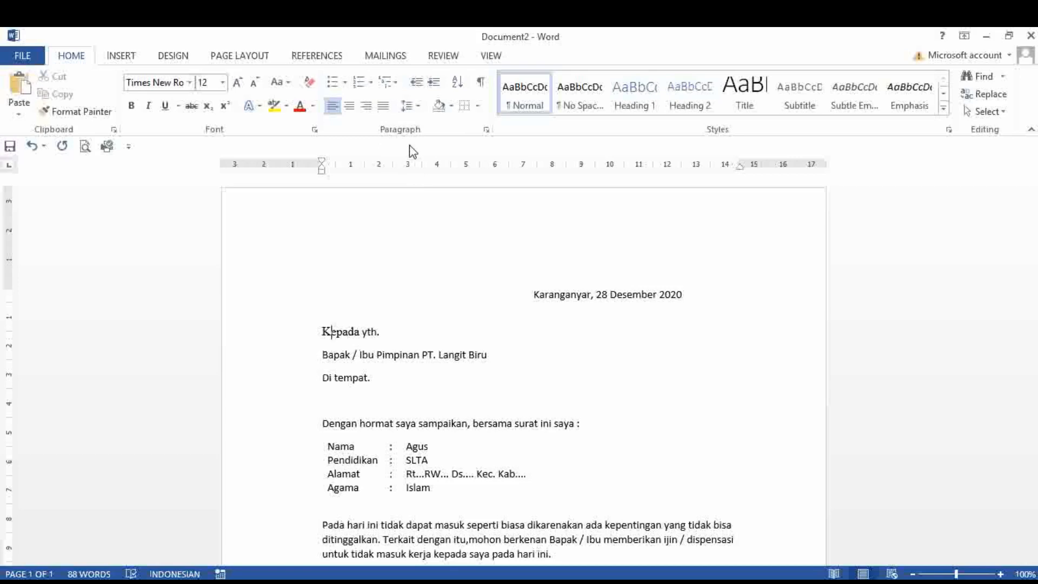
left_click(487, 132)
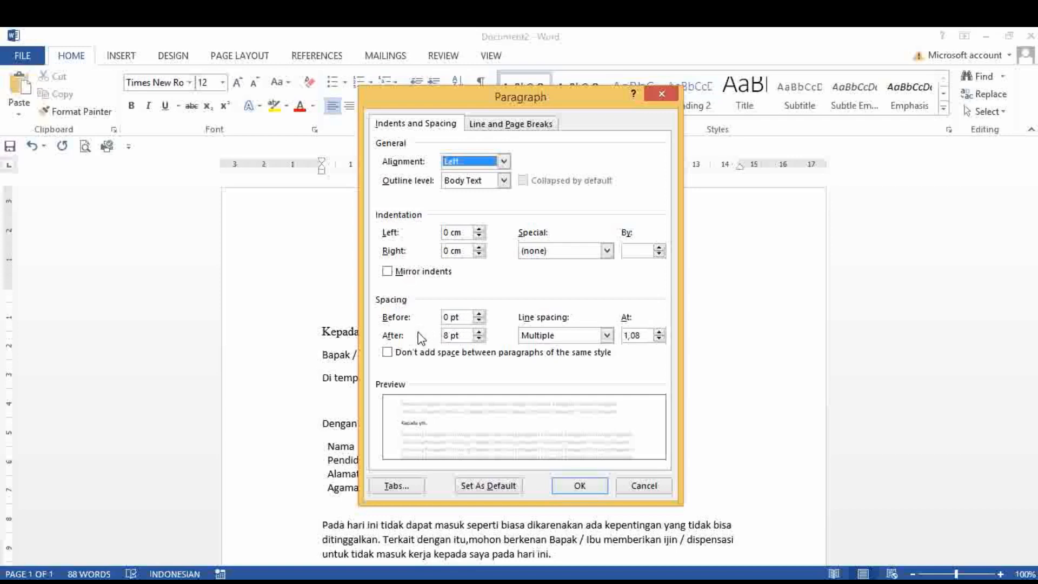
left_click(478, 338)
left_click(478, 339)
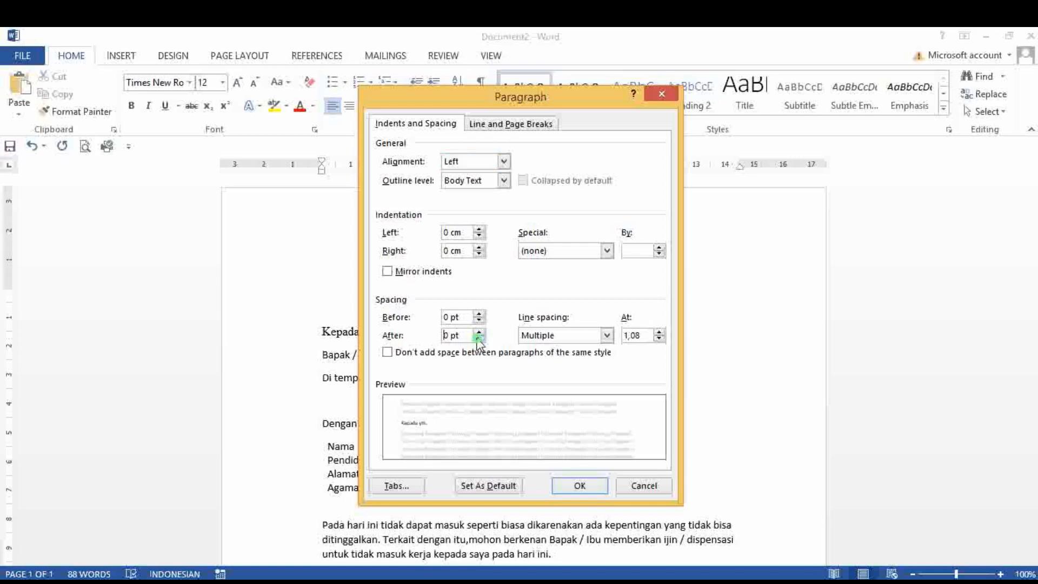
left_click(559, 336)
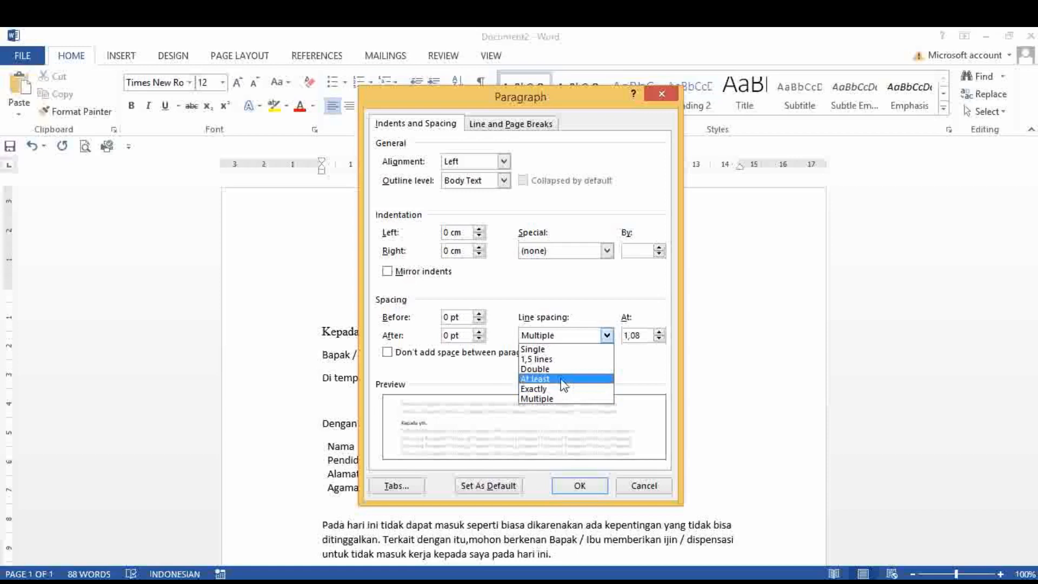
left_click(540, 359)
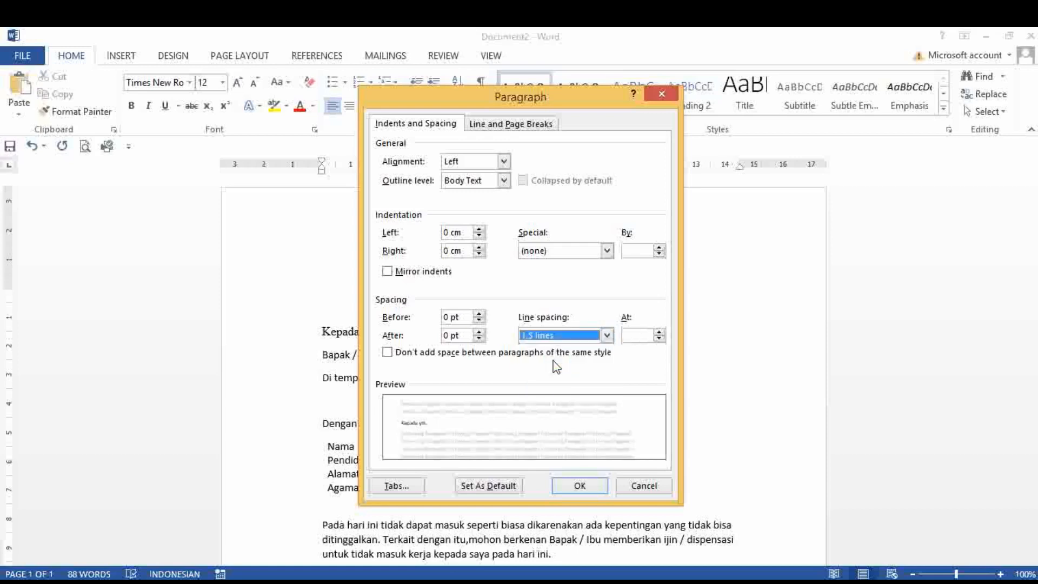
left_click(580, 485)
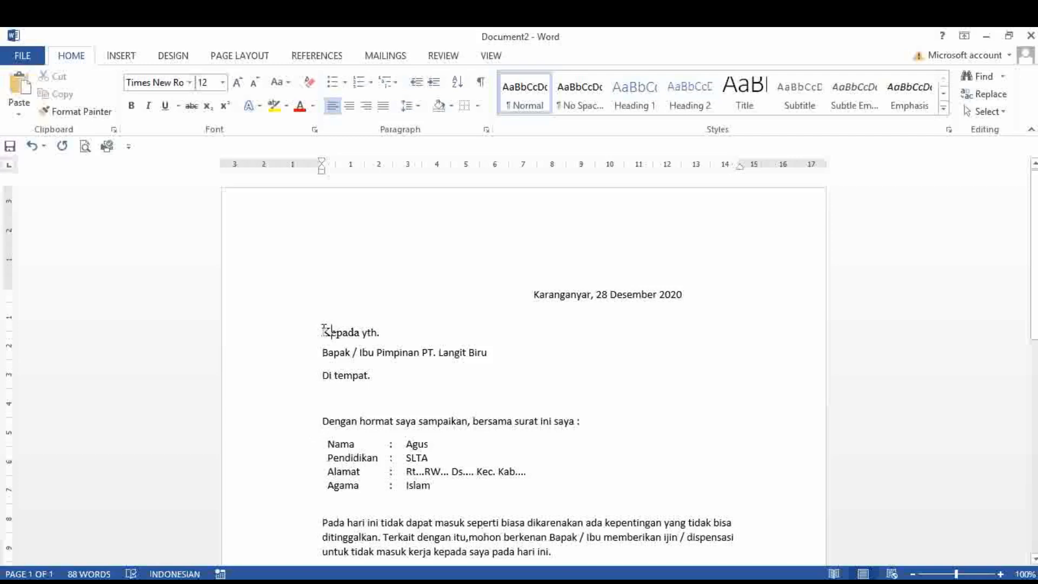
- Set the body paragraph beginning "Pada hari ini" to 1,5 line spacing with 0 pt spacing after
left_click_drag(325, 328, 351, 355)
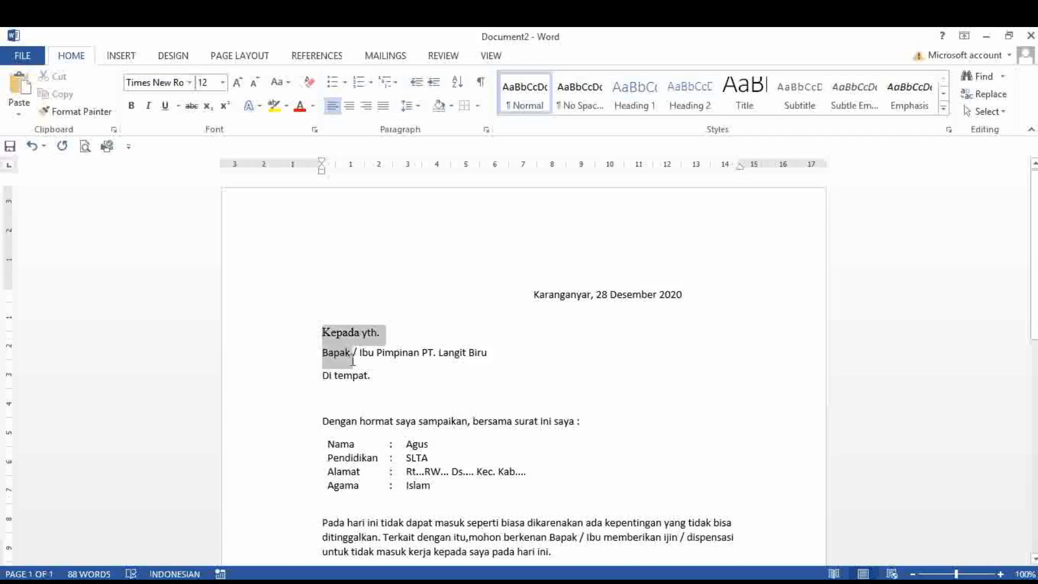
left_click(349, 525)
key("Down")
key("Down")
key("Down")
key("Down")
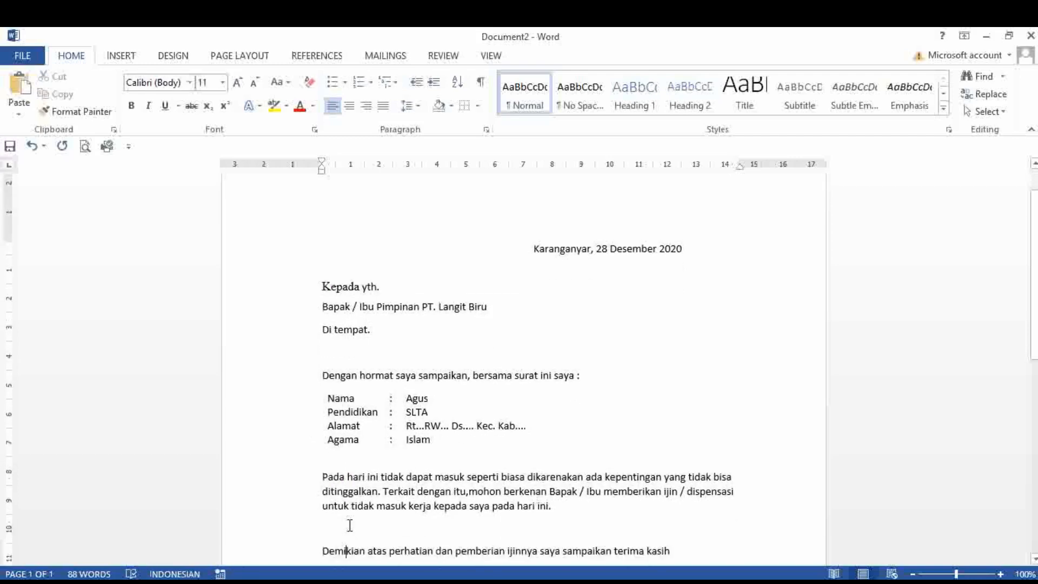
key("Down")
key("Down")
key("Down")
key("Down")
key("Down")
key("Down")
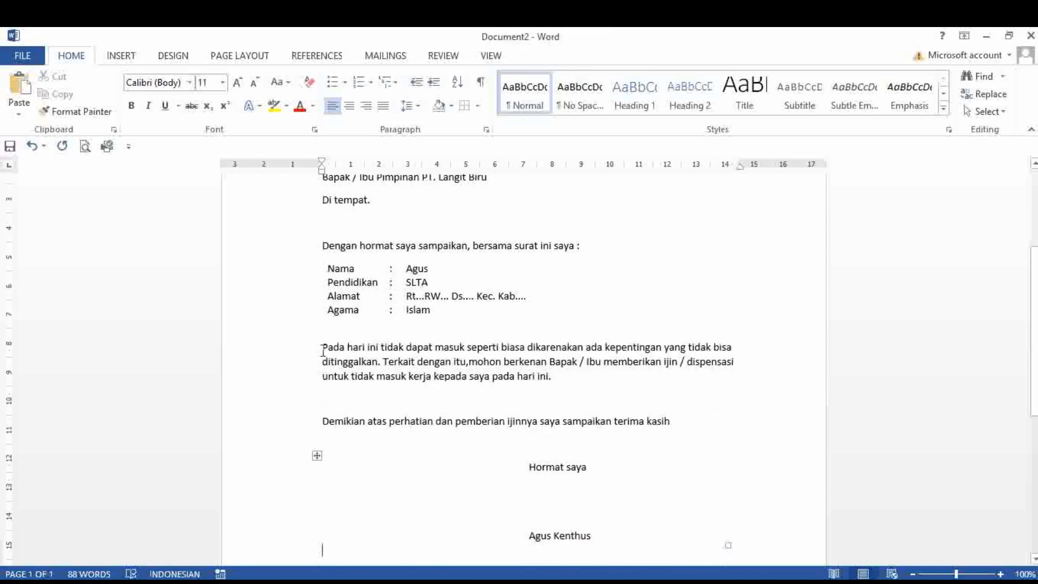
left_click_drag(323, 350, 566, 377)
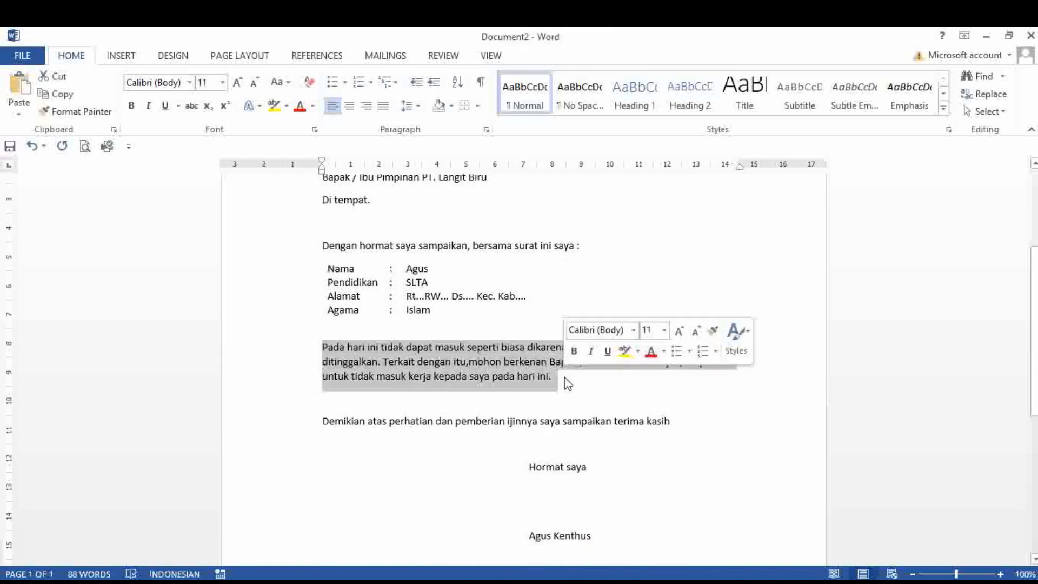
left_click(486, 130)
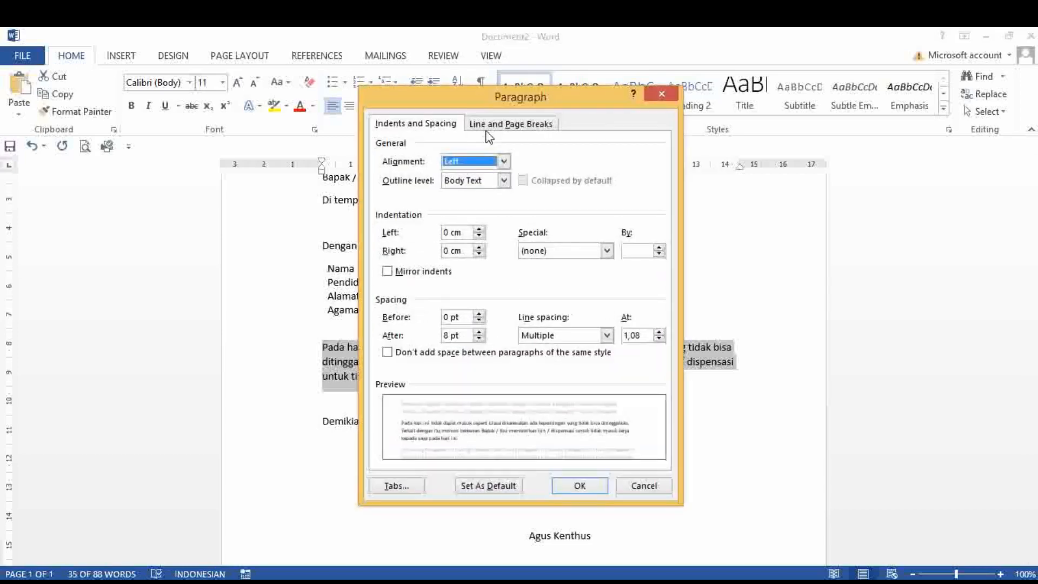
left_click(607, 336)
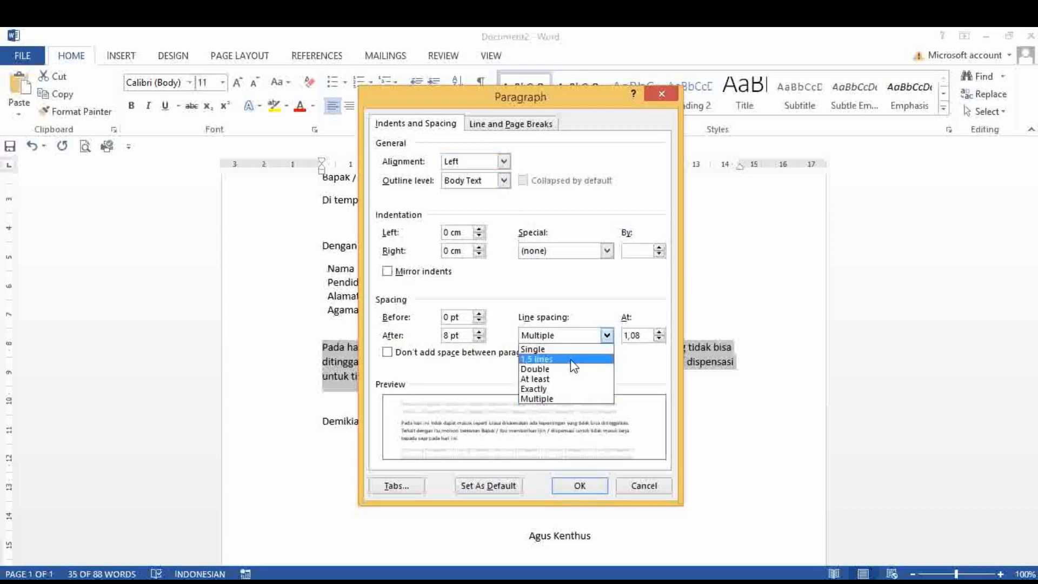
left_click(549, 361)
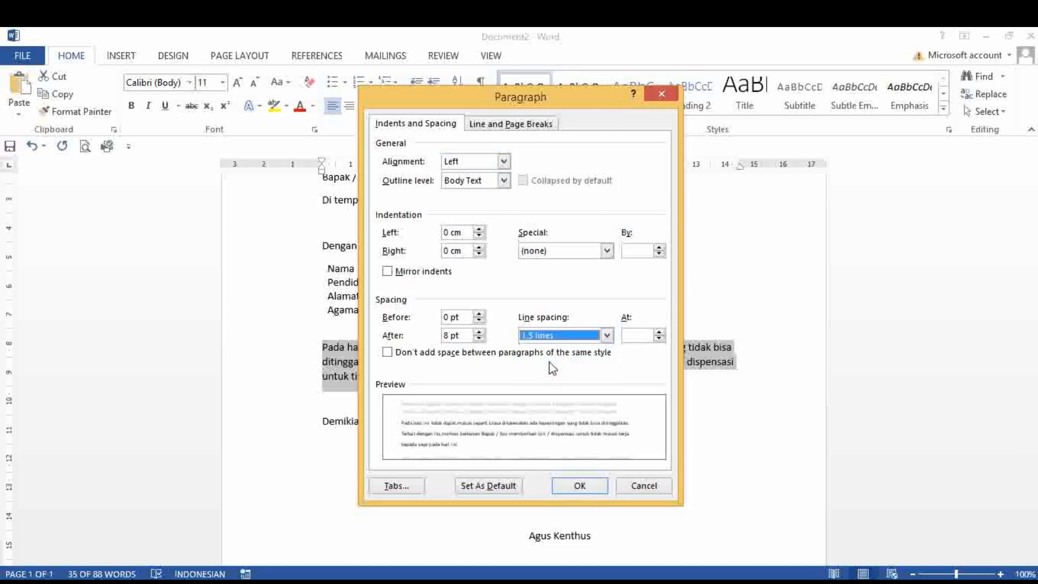
left_click(478, 339)
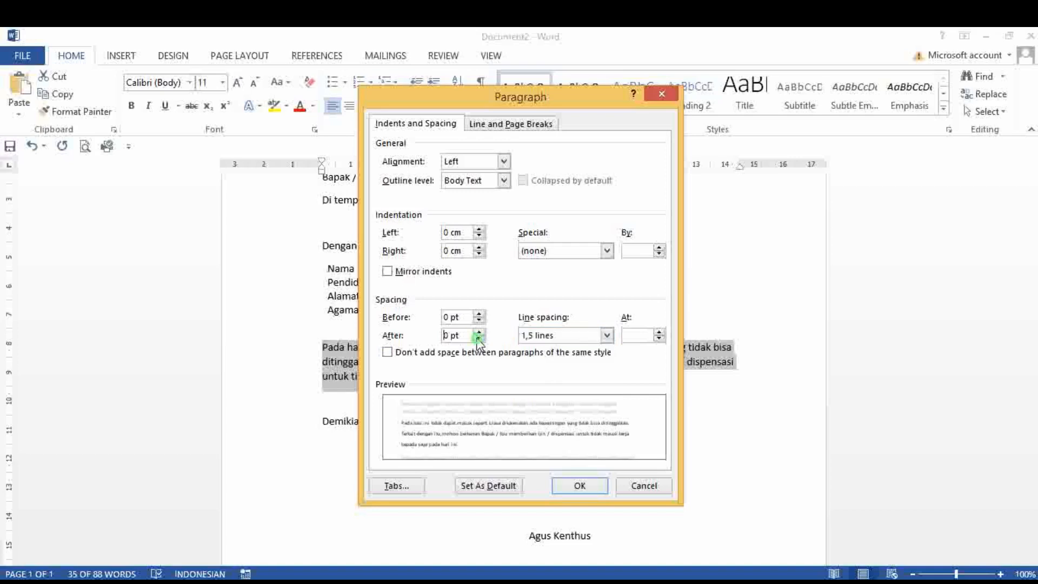
left_click(478, 339)
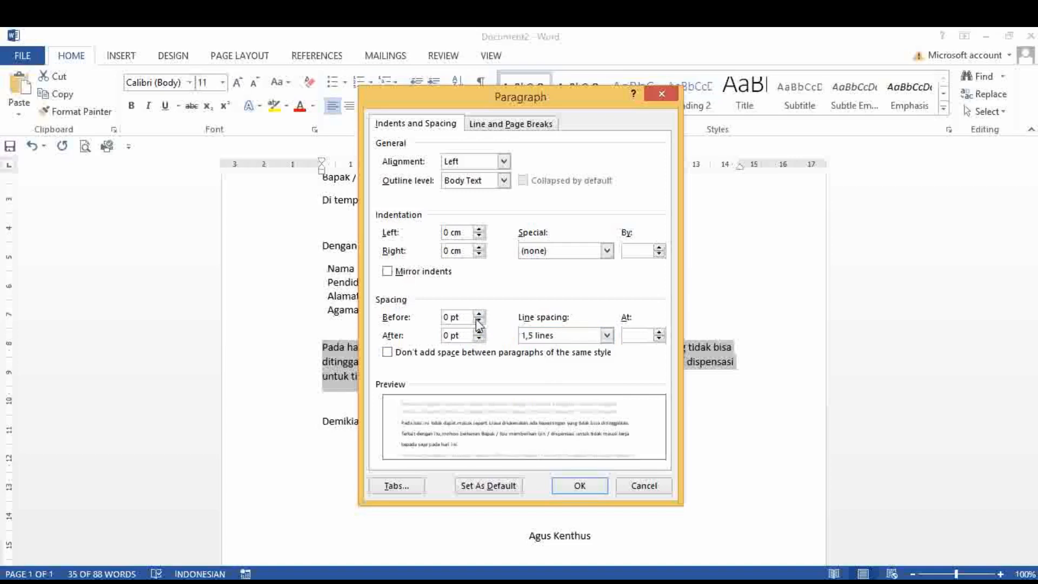
left_click(579, 486)
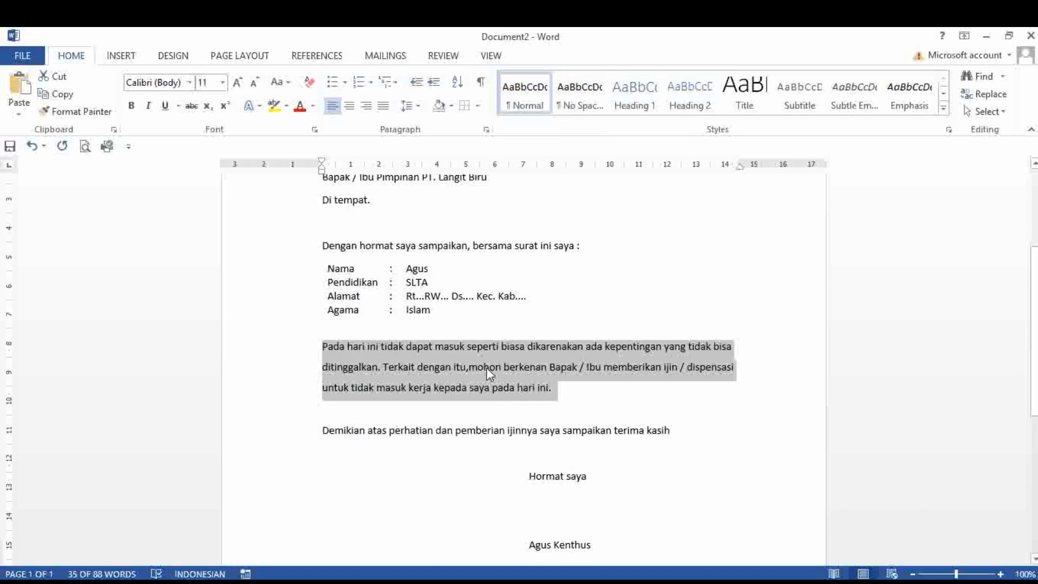
left_click(493, 391)
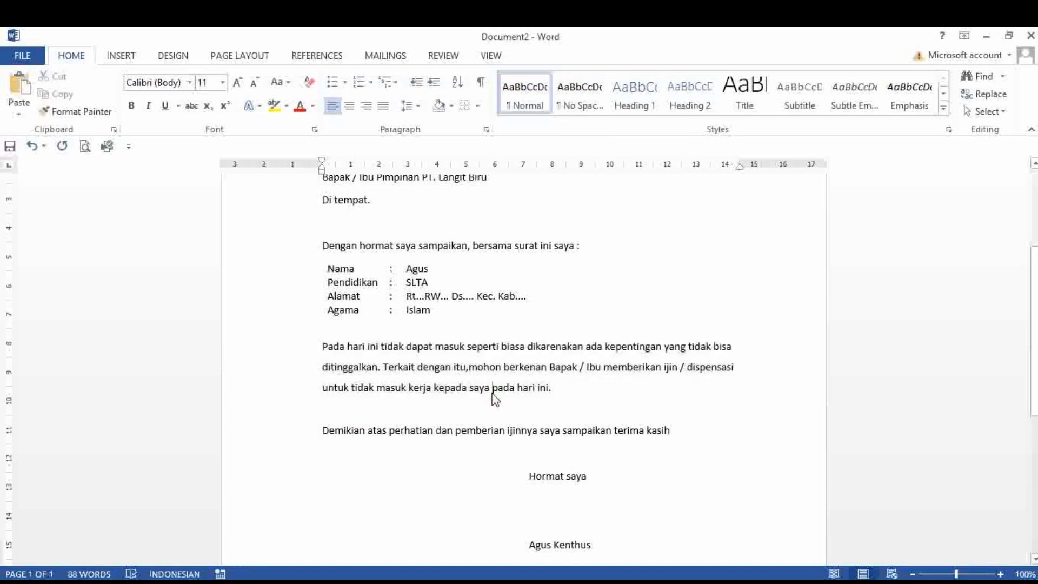